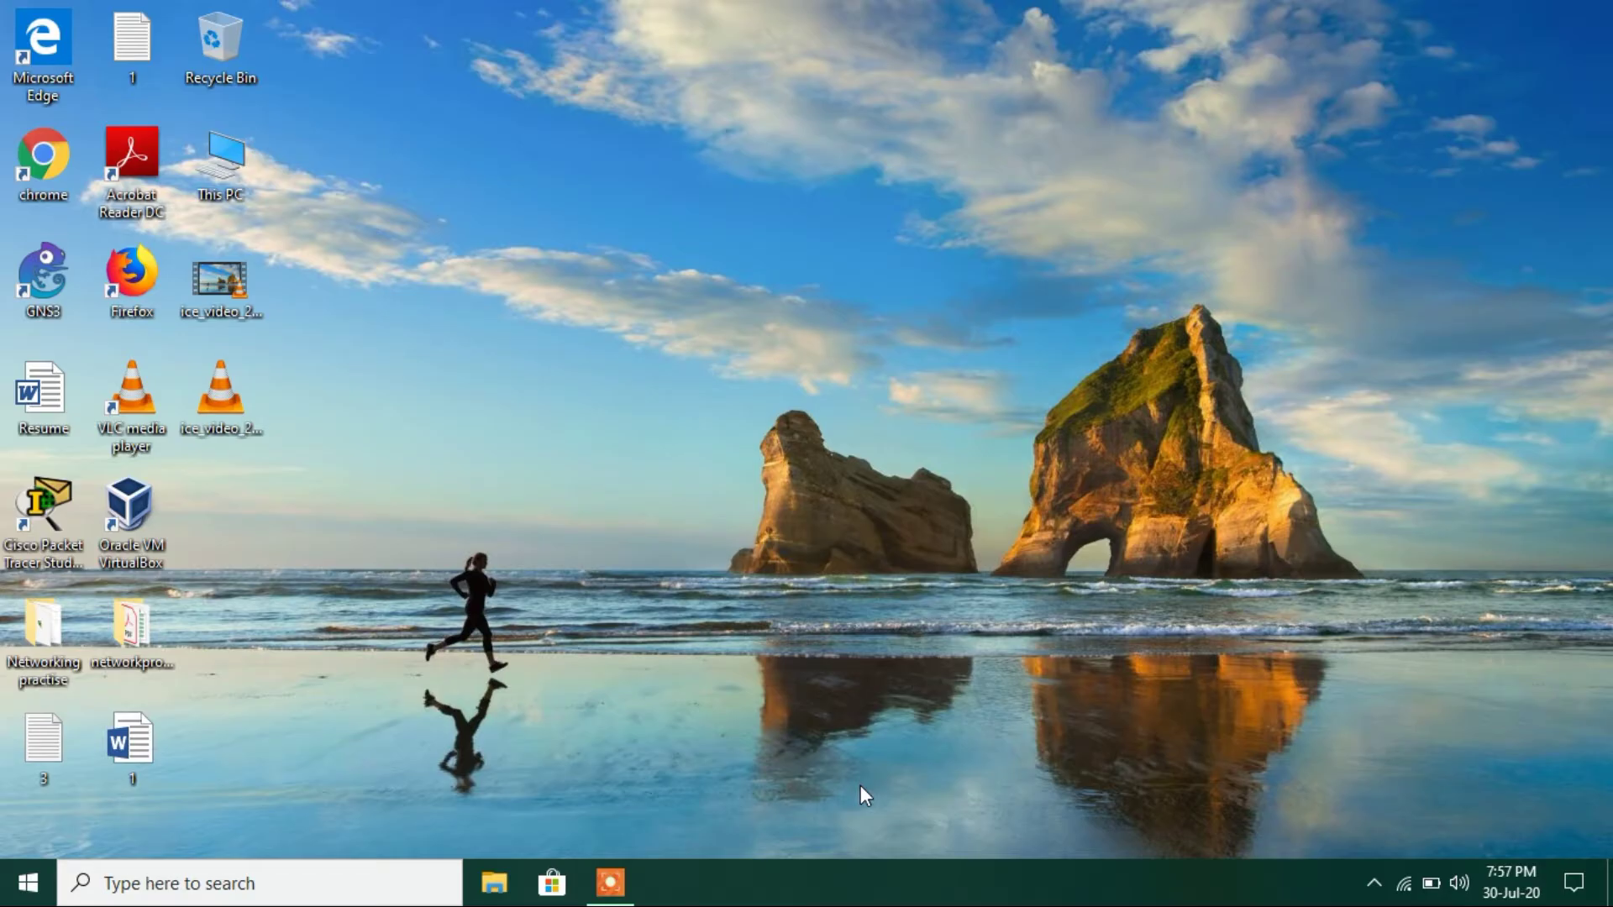
Search Windows for 'cmd' and bring up the Command Prompt result's launch options
{"action": "left_click", "coordinate": [339, 880]}
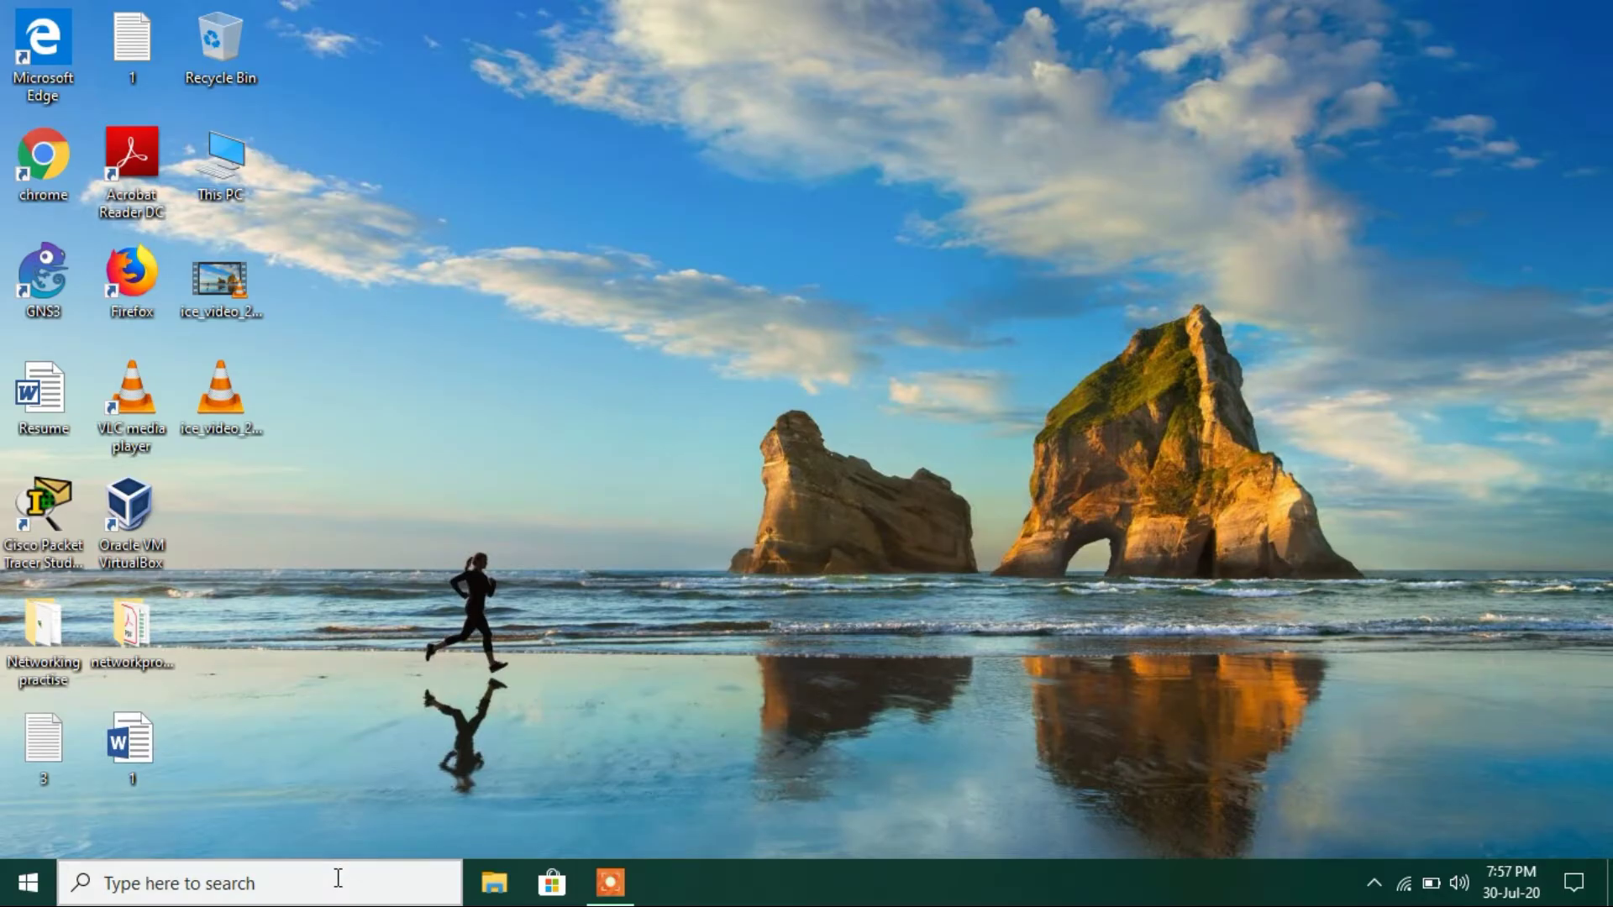
{"action": "type", "text": "cmd"}
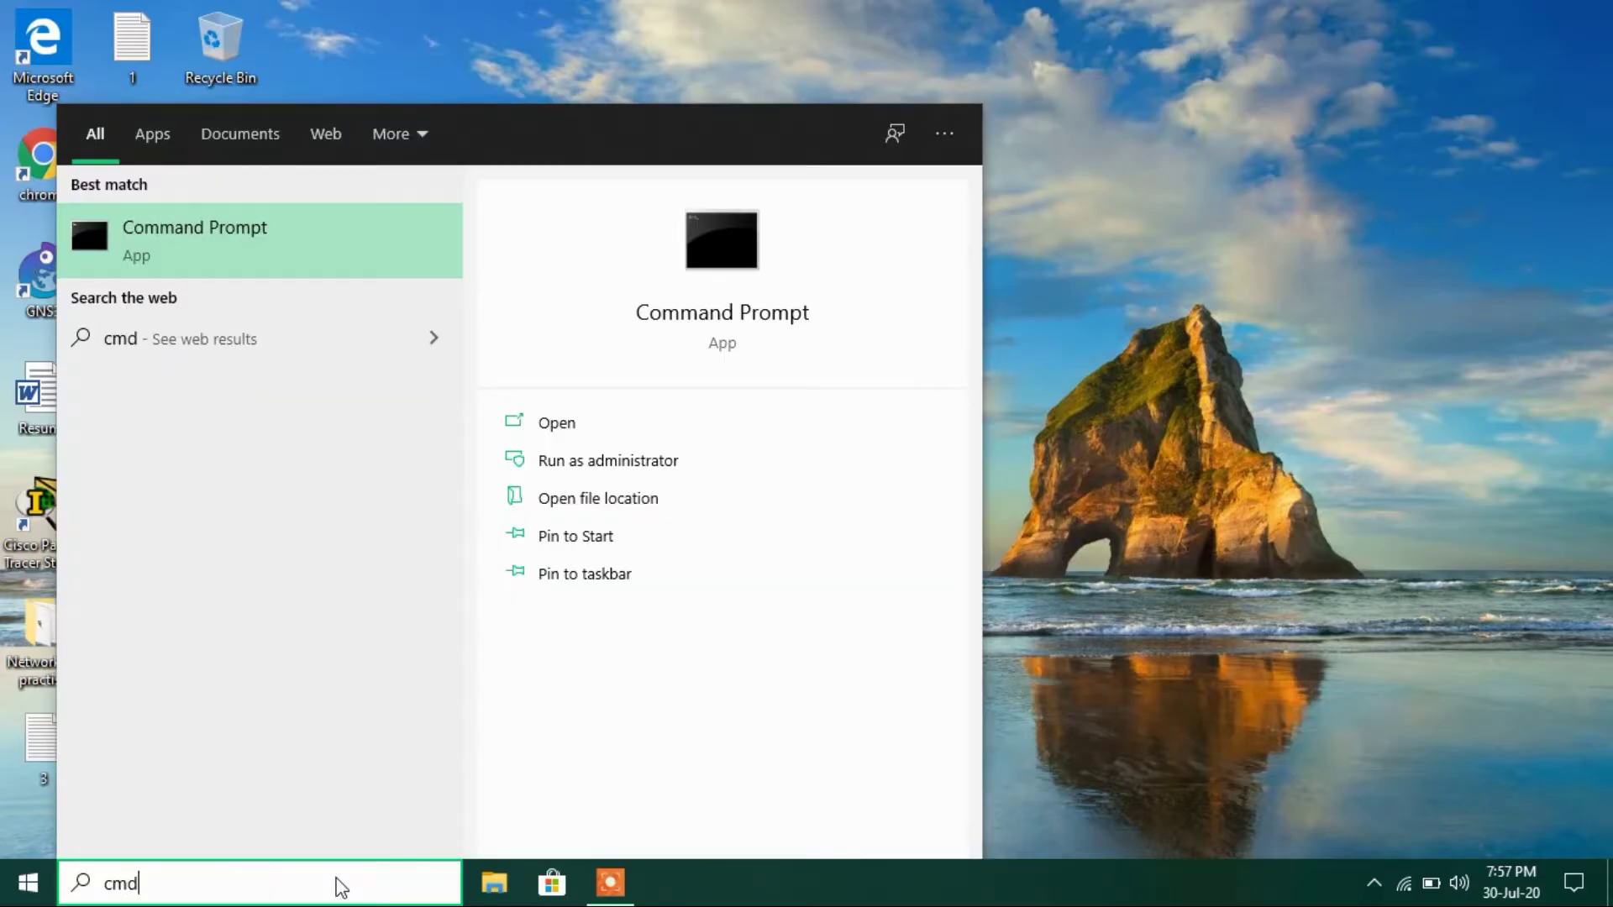
{"action": "right_click", "coordinate": [257, 252]}
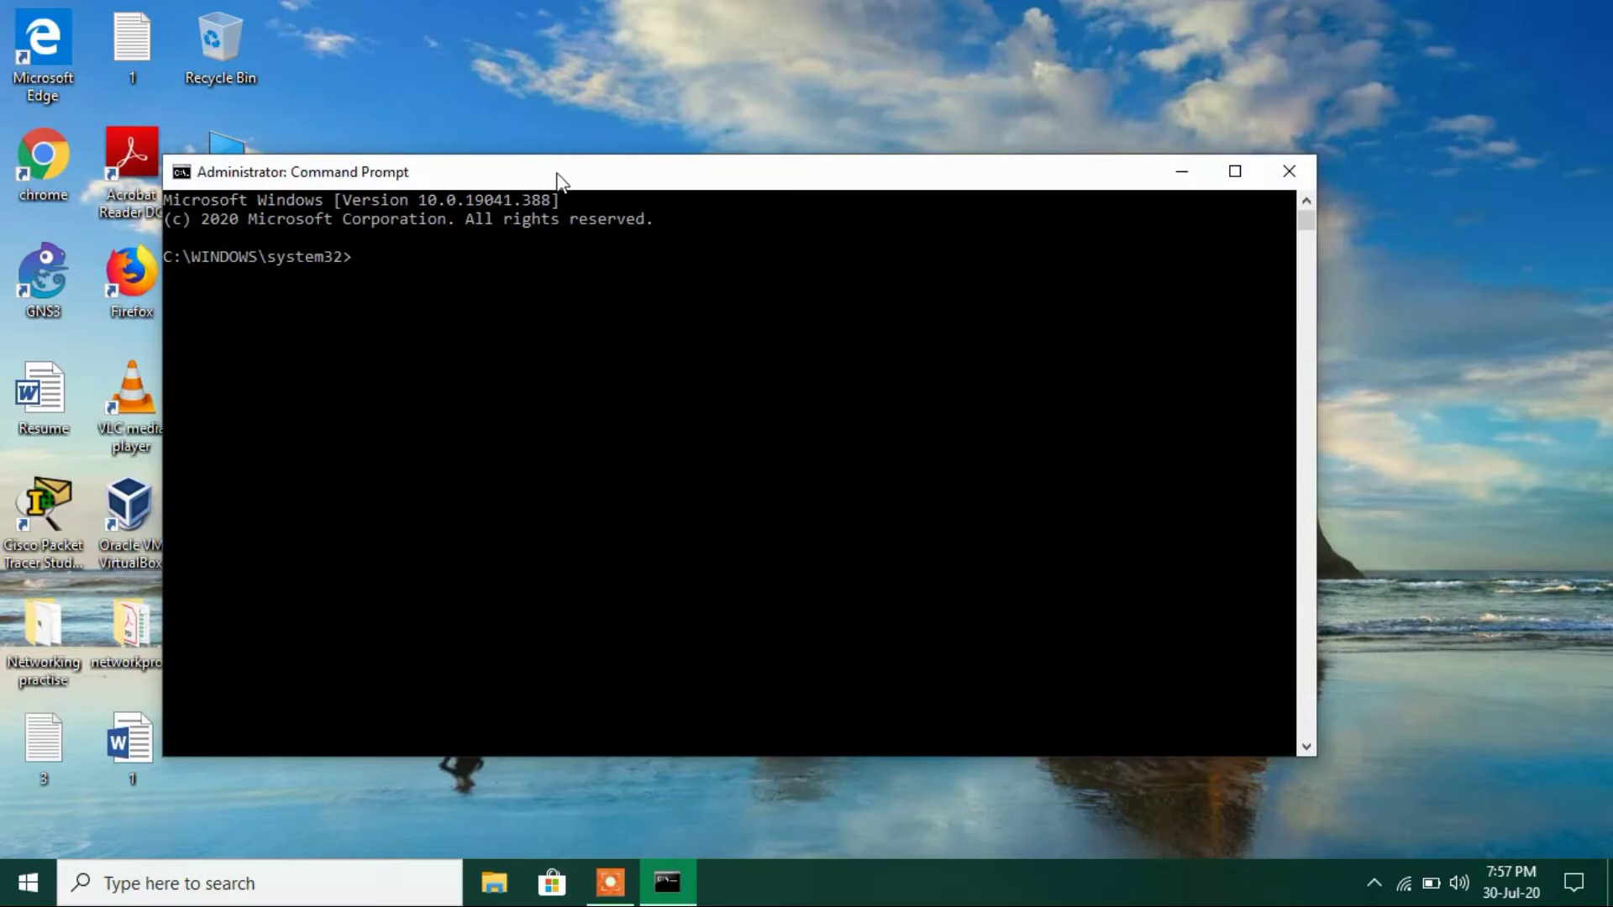
Move the elevated console toward the screen centre and start sfc /scannow
{"action": "left_click_drag", "start_coordinate": [556, 181], "coordinate": [691, 168]}
{"action": "type", "text": "s"}
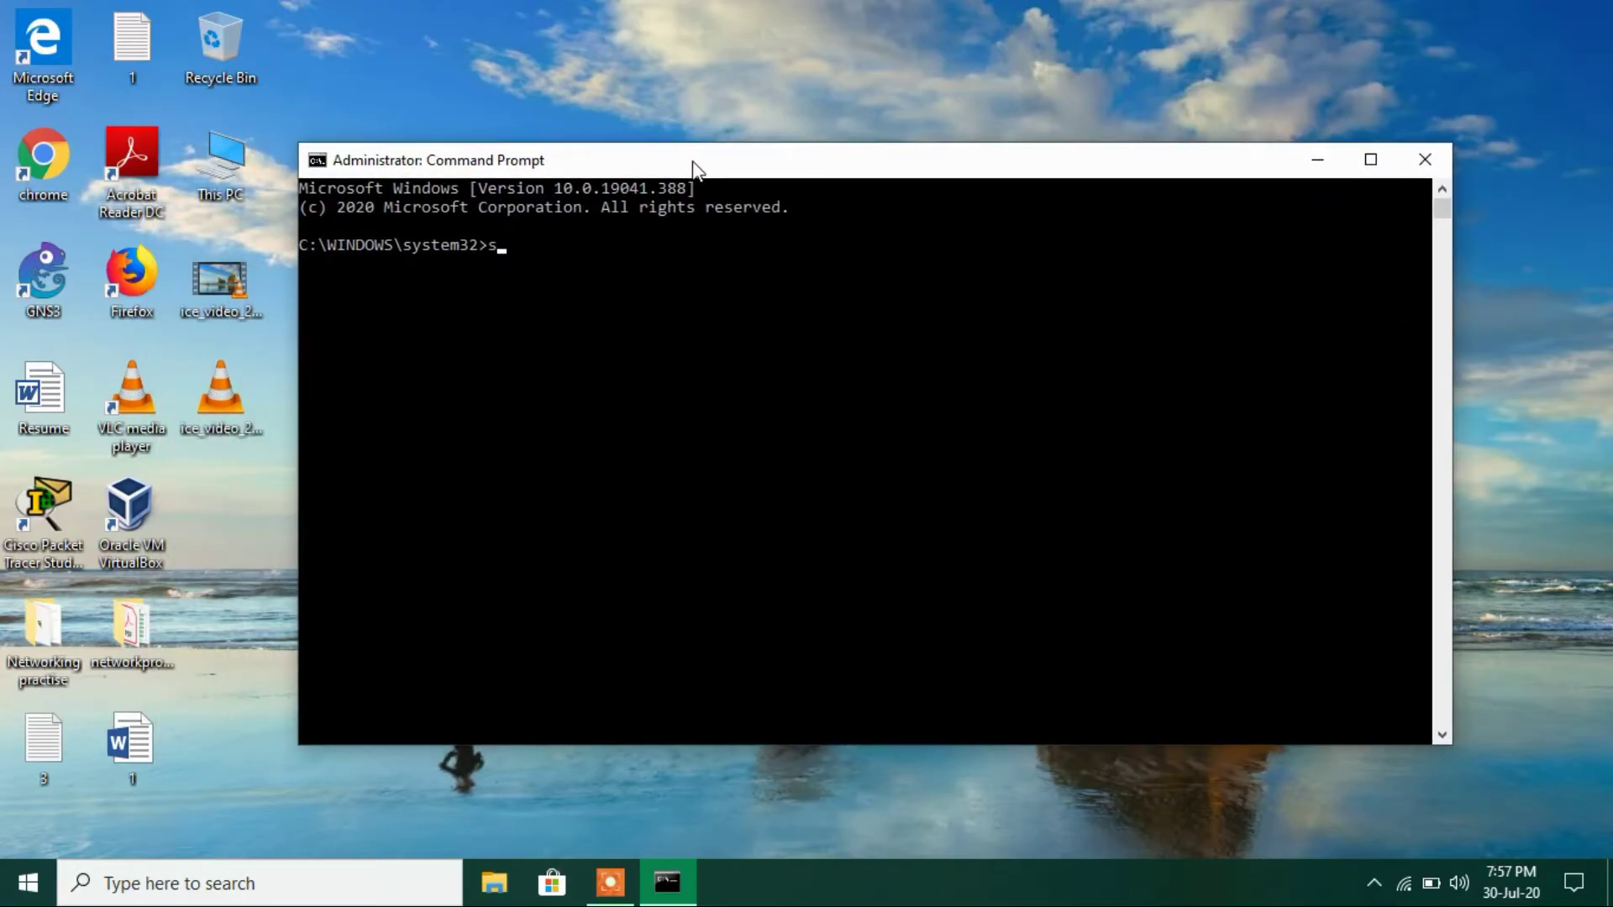
{"action": "type", "text": "fc /"}
{"action": "type", "text": "scannow"}
{"action": "key", "text": "Return"}
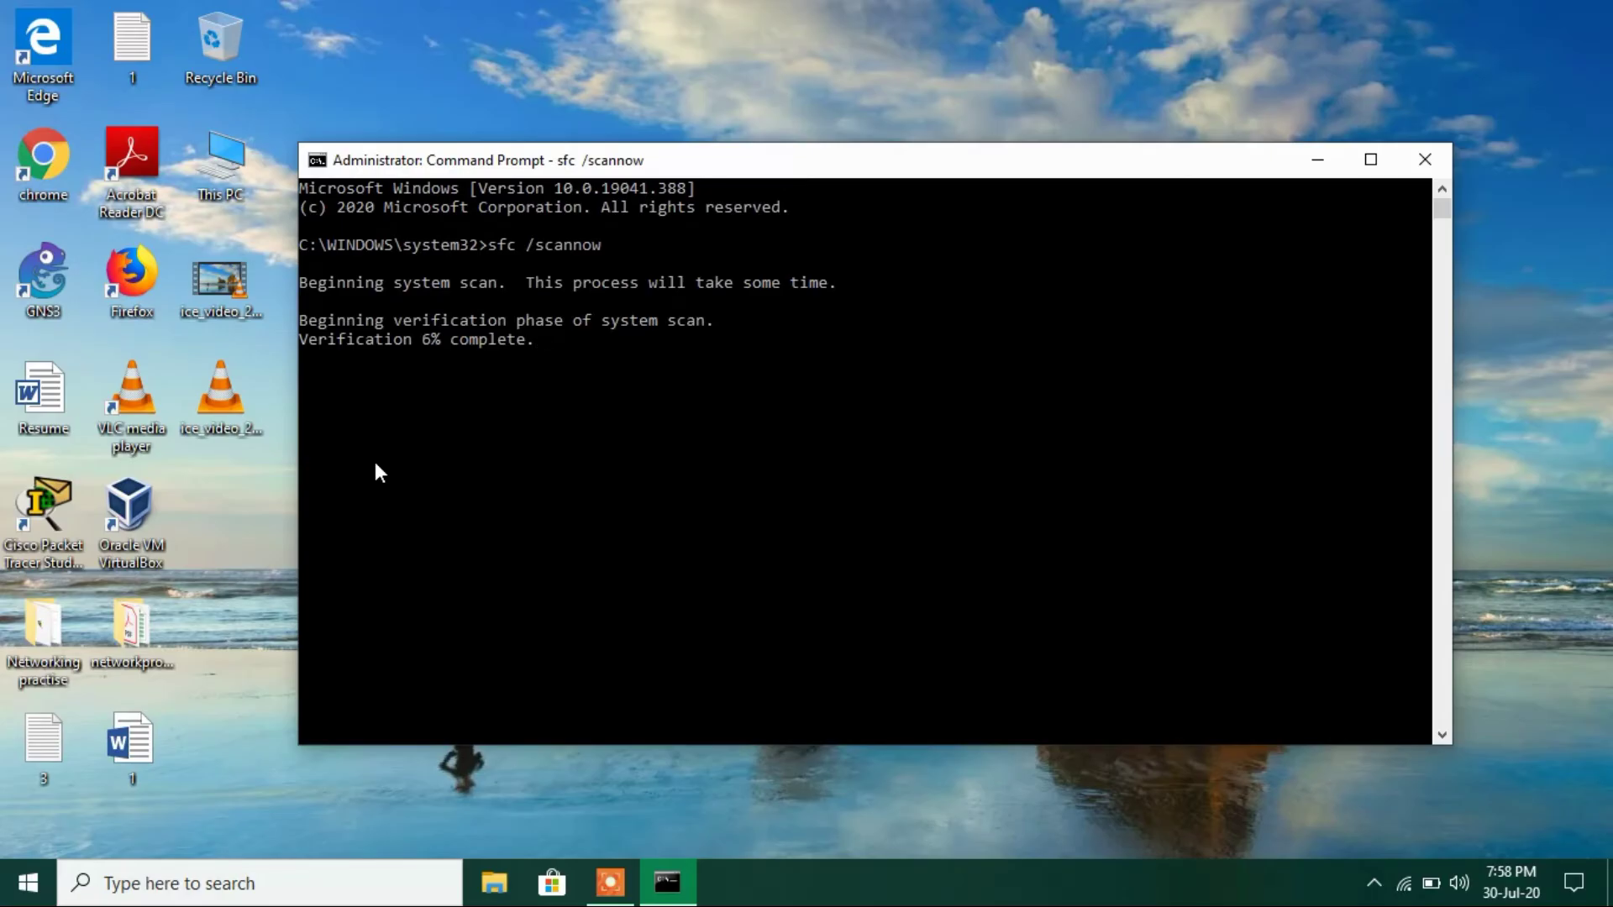
Abort the scan at 6% verification with Ctrl+C and close the console with exit
{"action": "key", "text": "ctrl+c"}
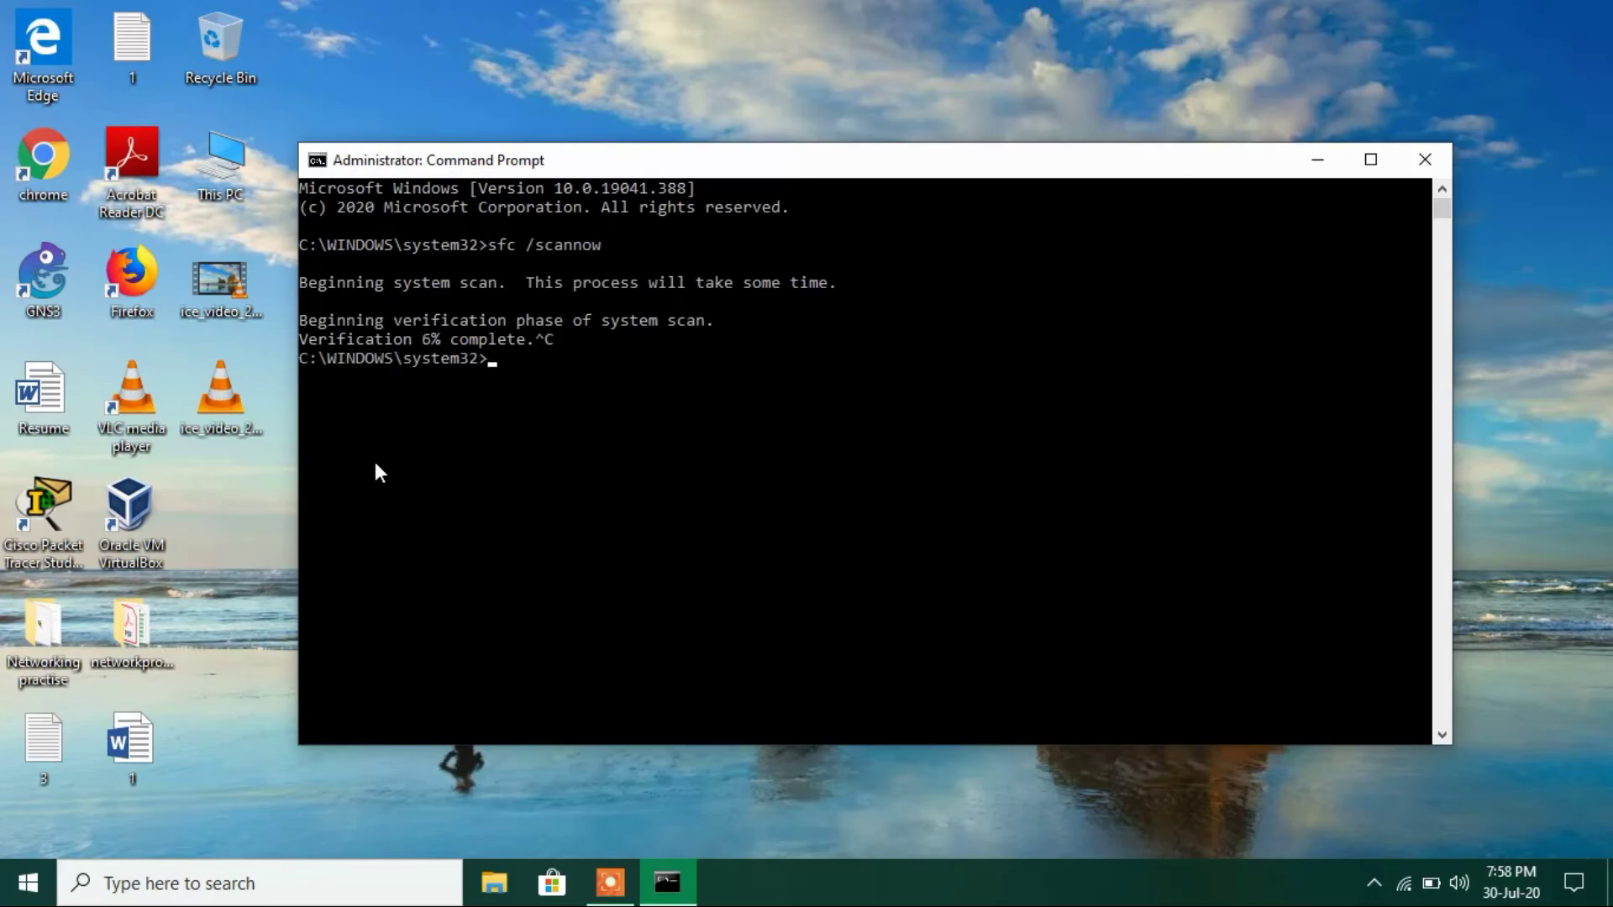
{"action": "type", "text": "exit"}
{"action": "key", "text": "Return"}
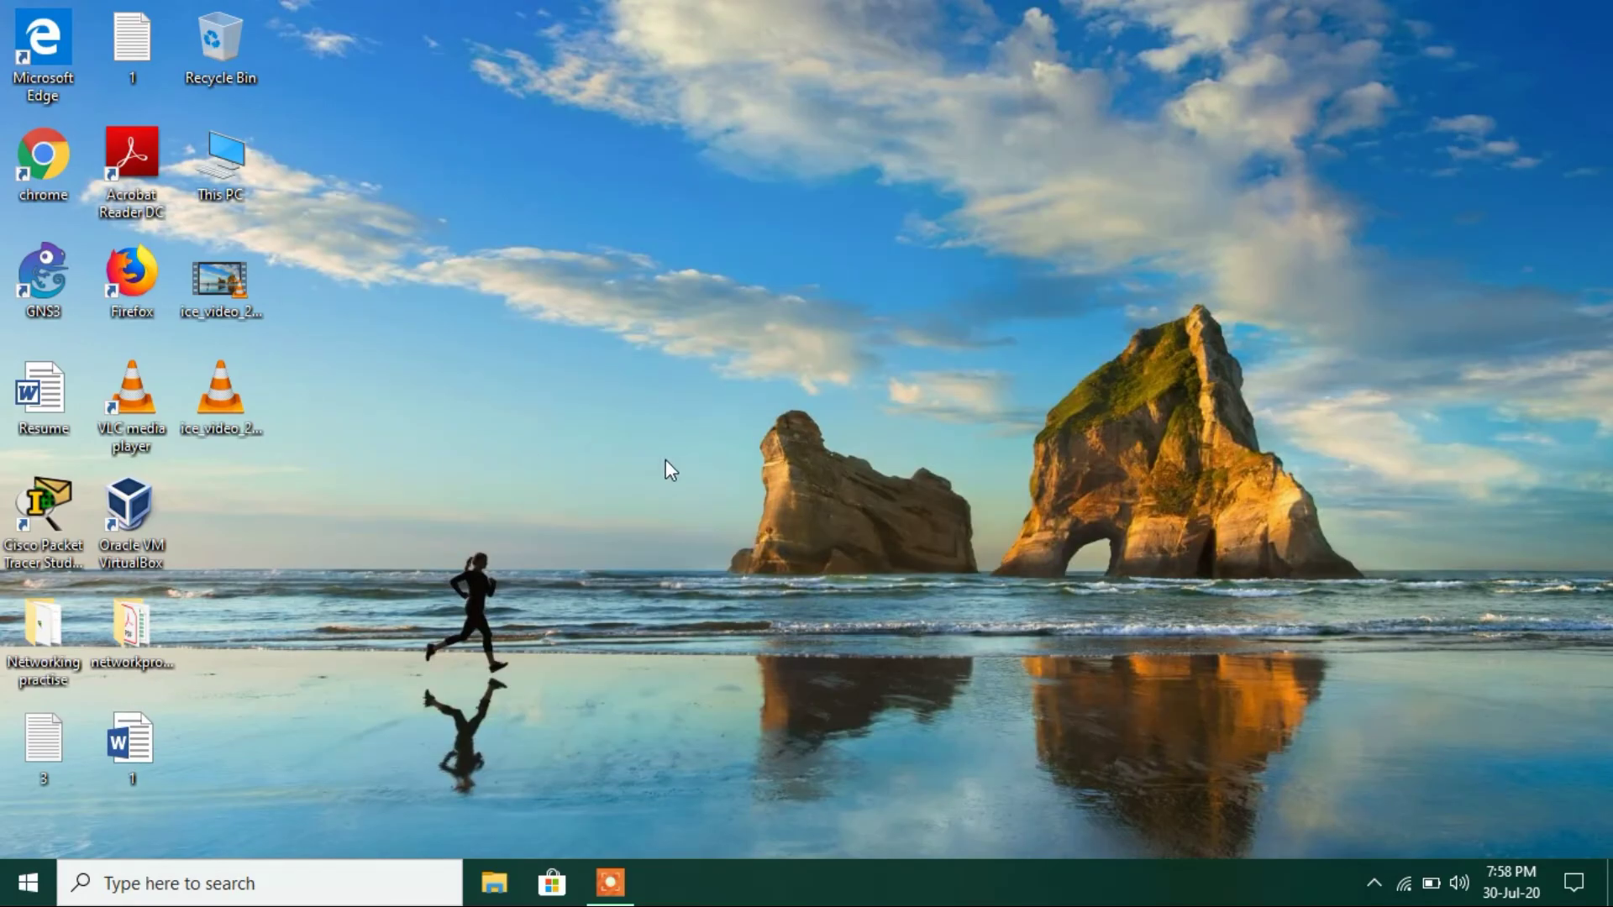